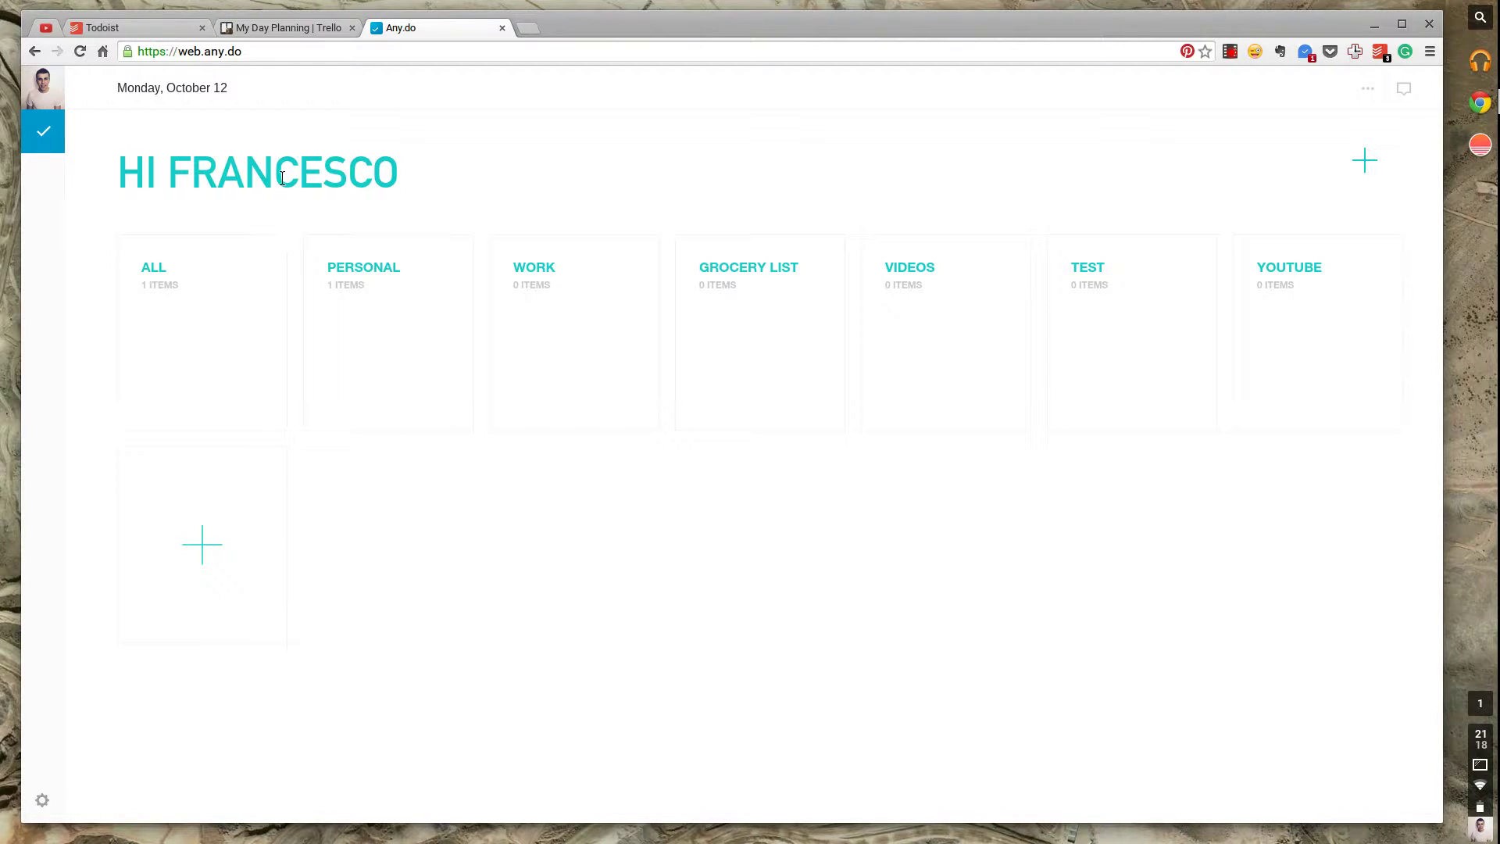
Step: Open the All lists view, then start and cancel a new task under WORK
{"action": "left_click", "coordinate": [272, 272]}
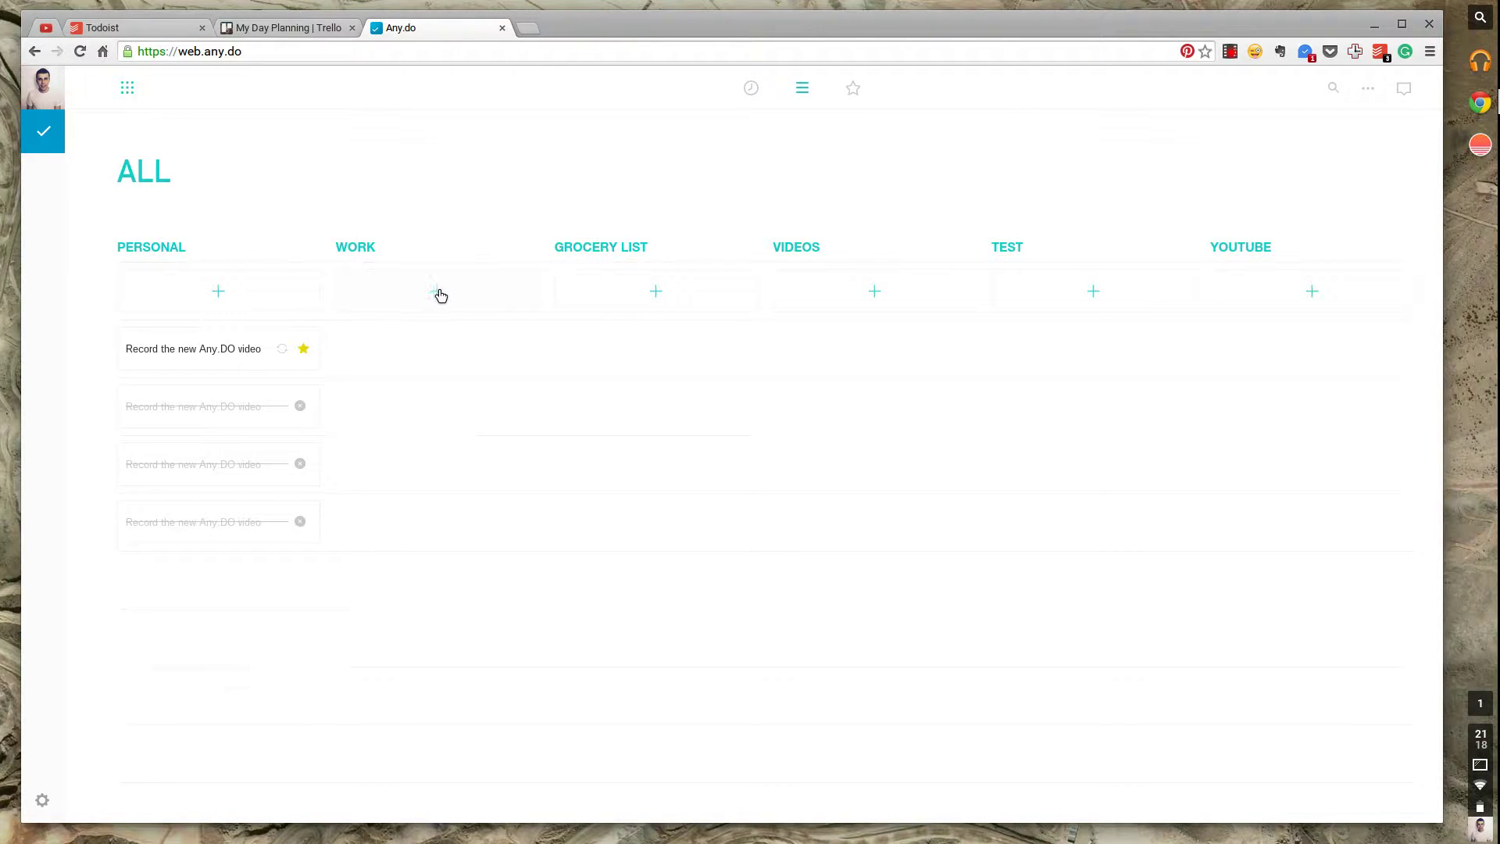
{"action": "left_click", "coordinate": [438, 292]}
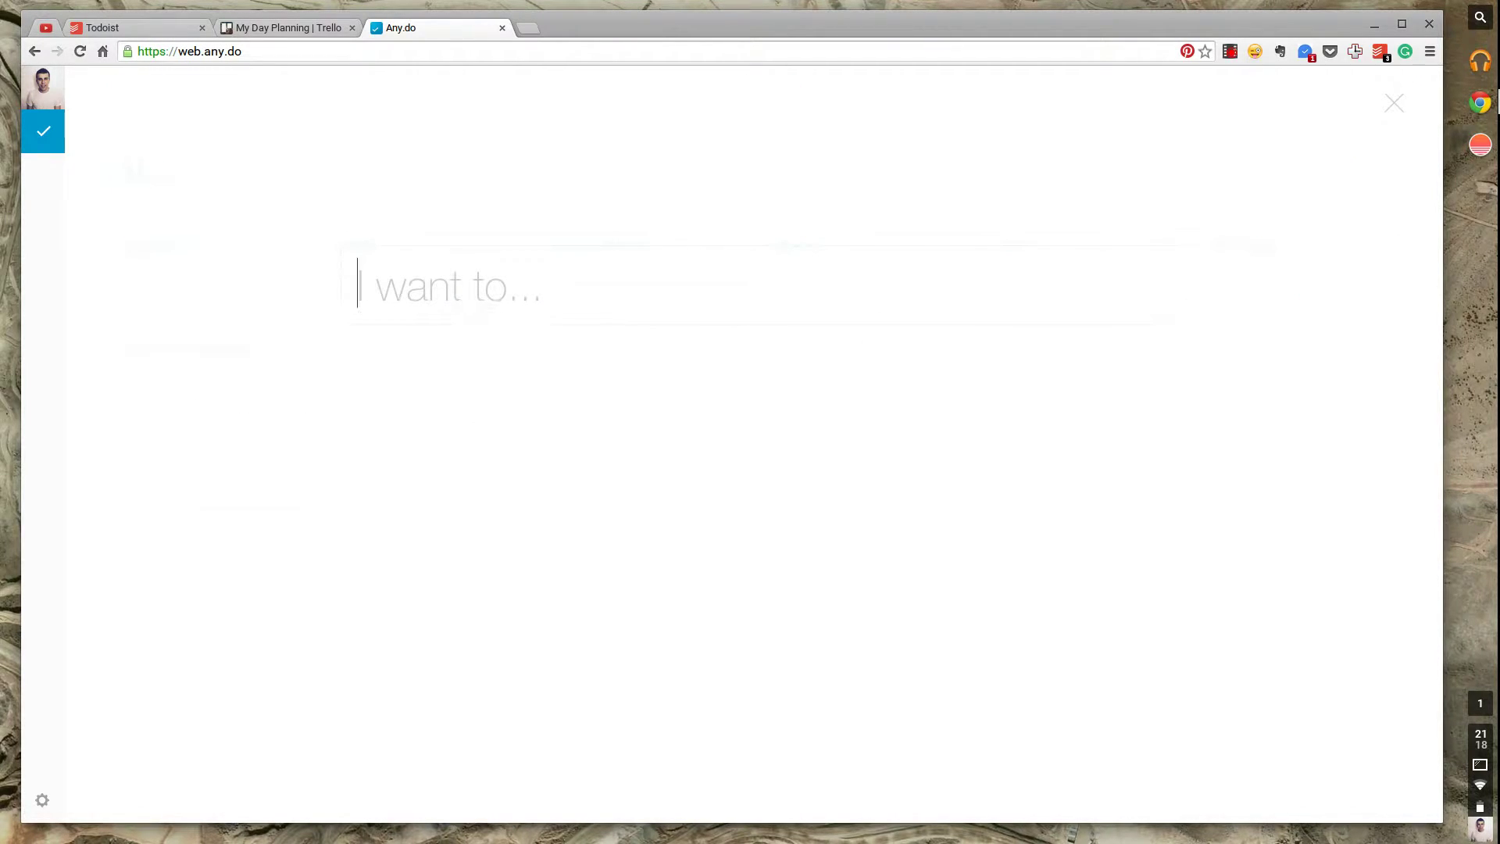
{"action": "key", "text": "Escape"}
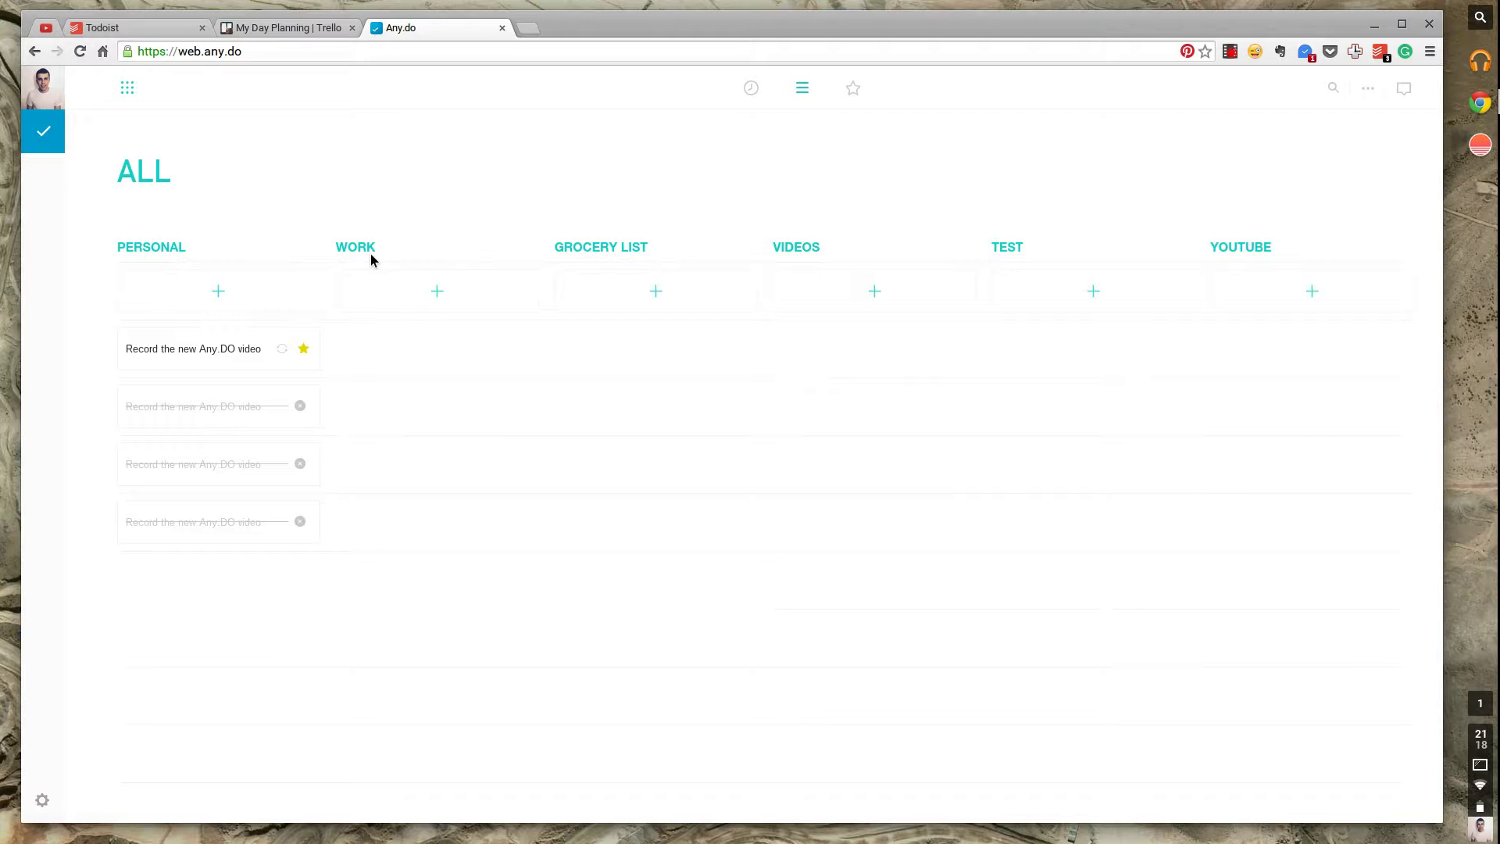
Step: Change the app theme from teal to blue and return to the All view
{"action": "left_click", "coordinate": [47, 92]}
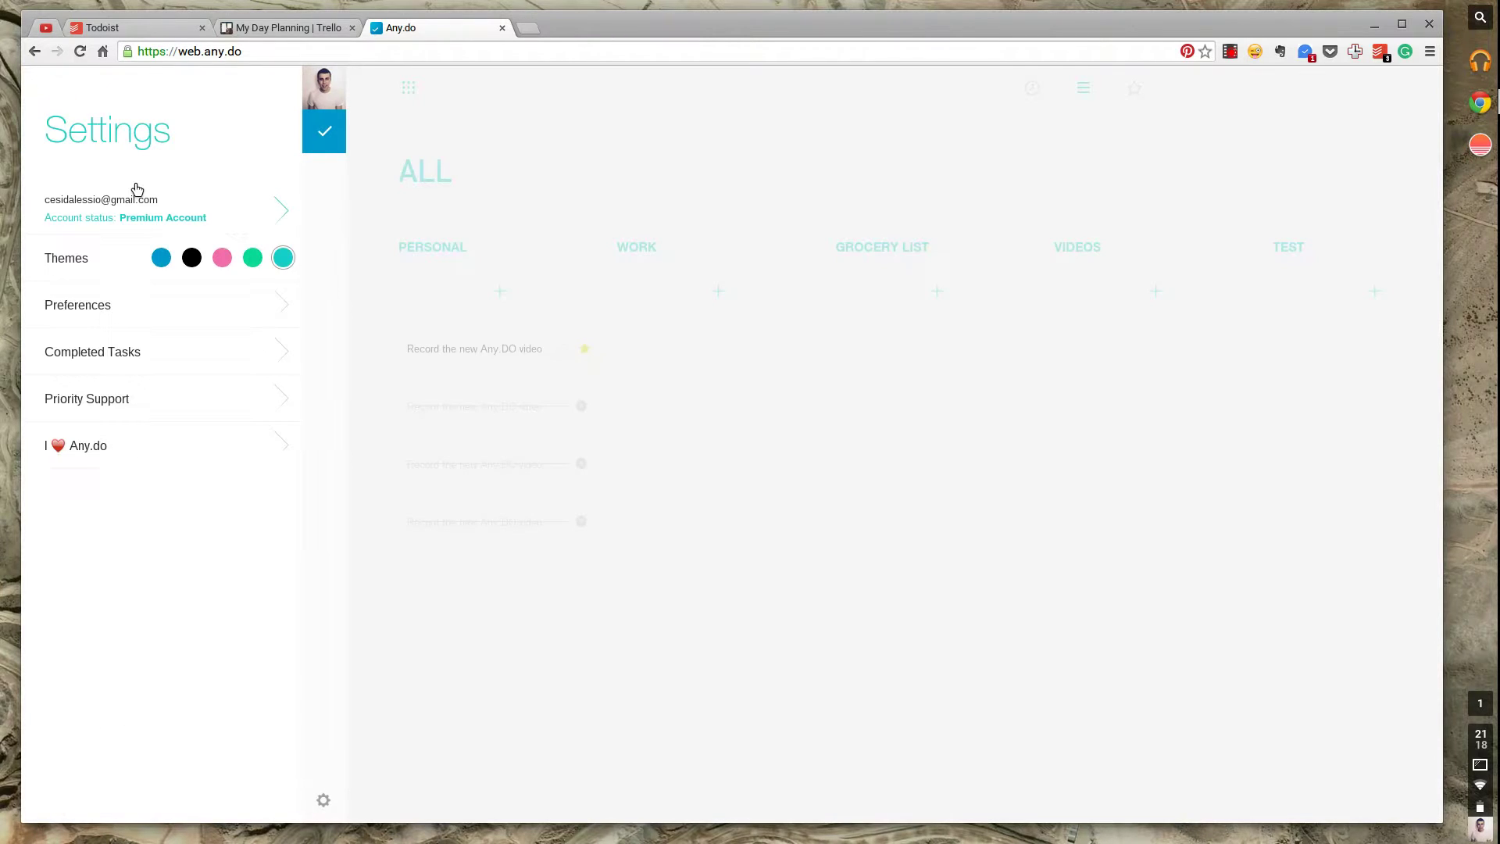
{"action": "left_click", "coordinate": [162, 260]}
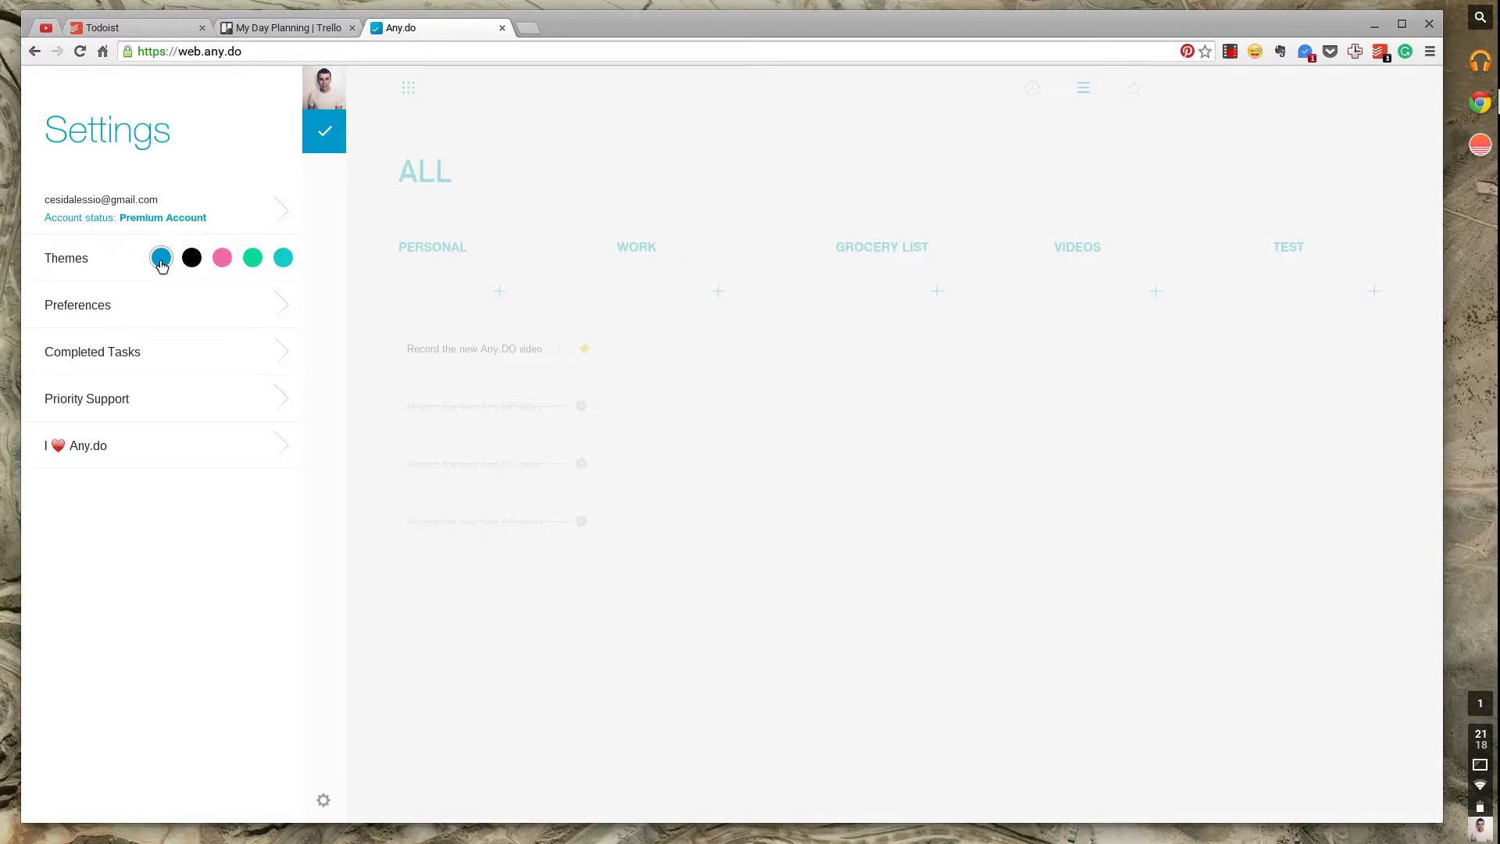
{"action": "left_click", "coordinate": [489, 122]}
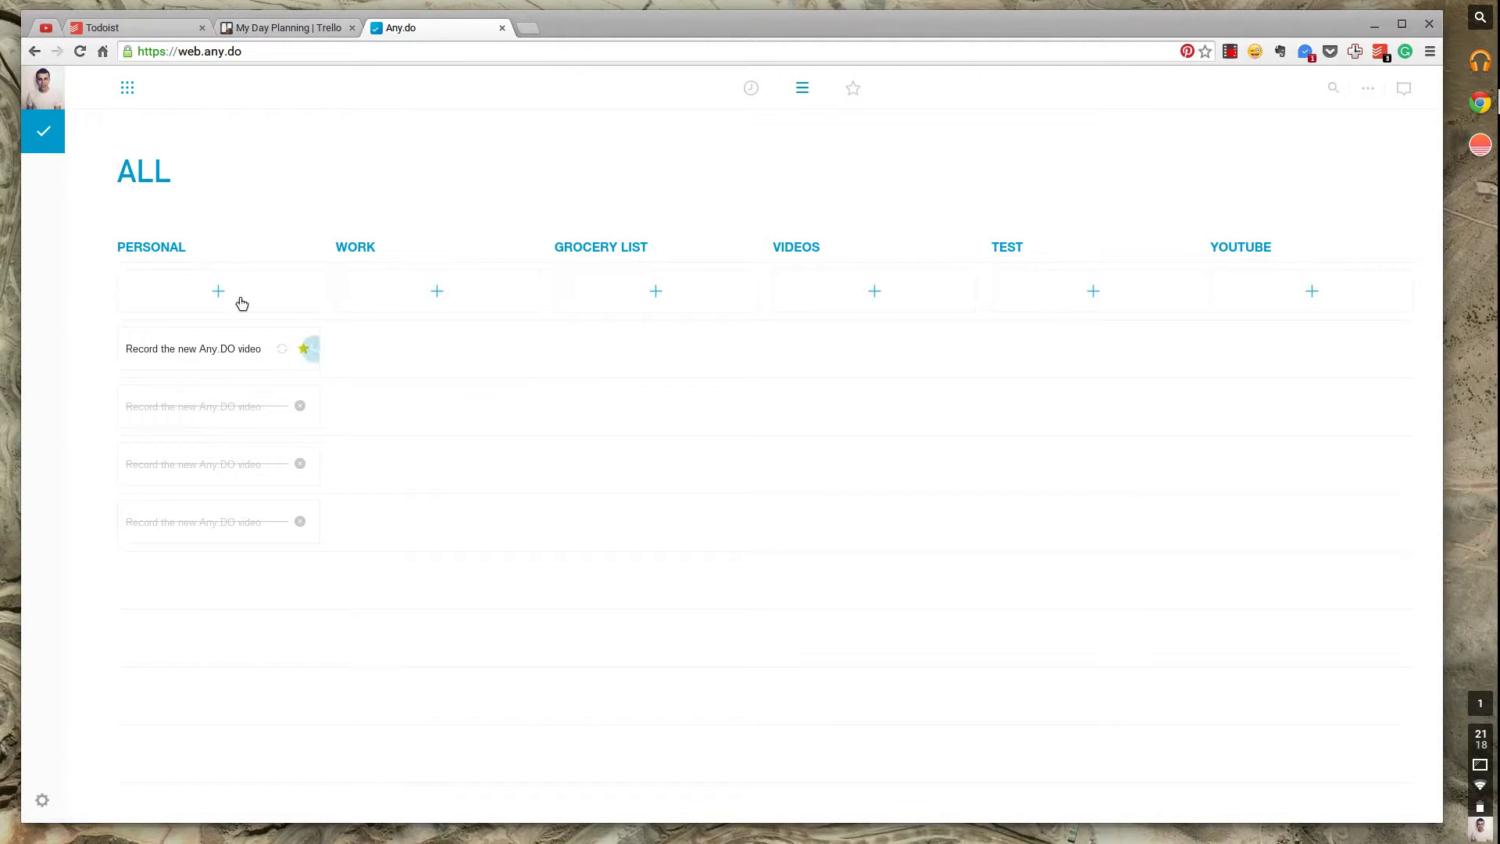
Step: Add a task named 'hh' to the Personal list
{"action": "left_click", "coordinate": [219, 290]}
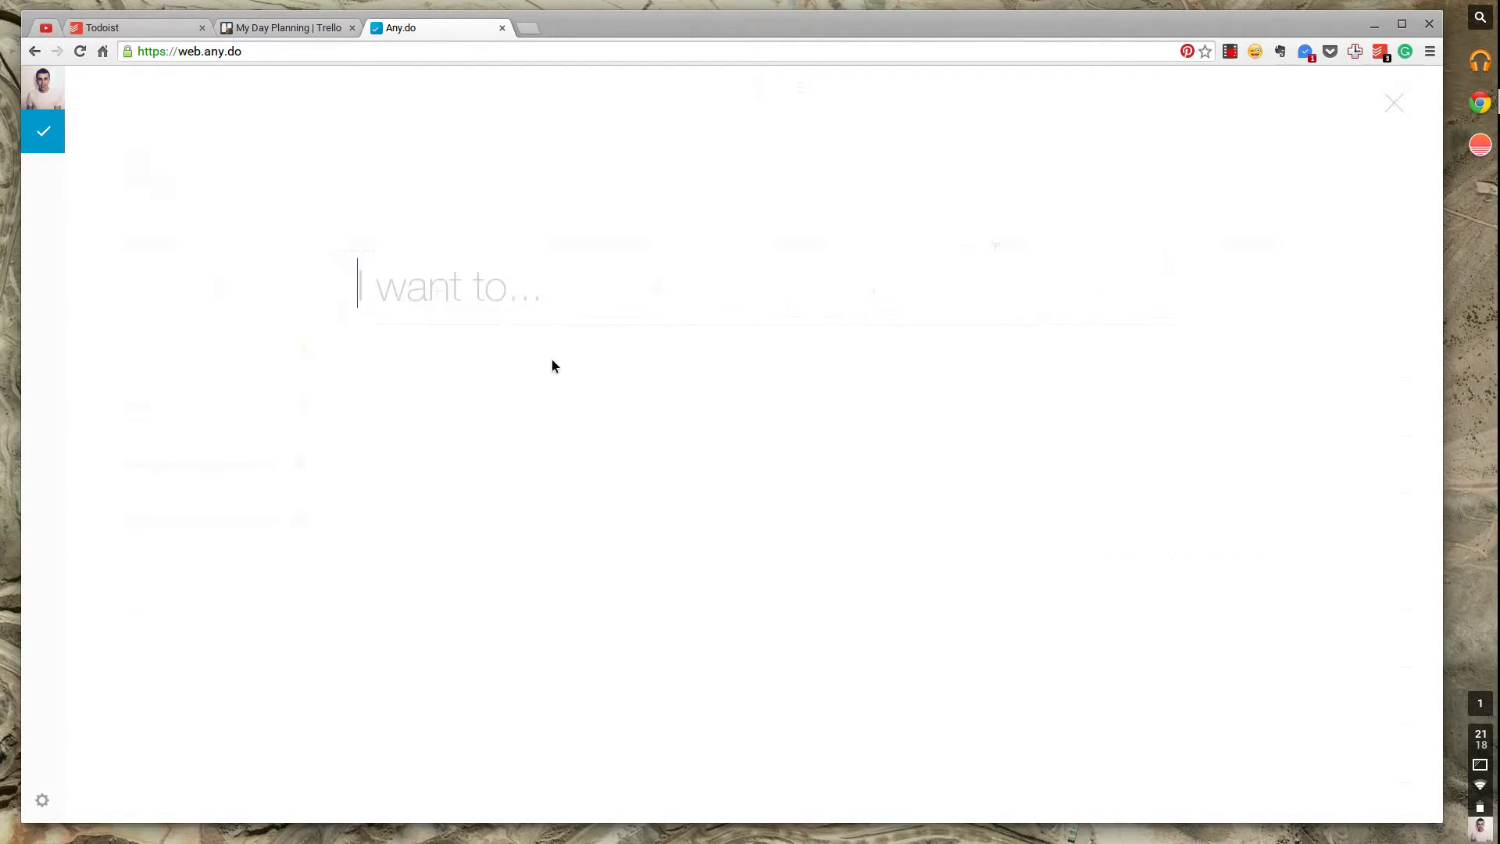
{"action": "type", "text": "hh"}
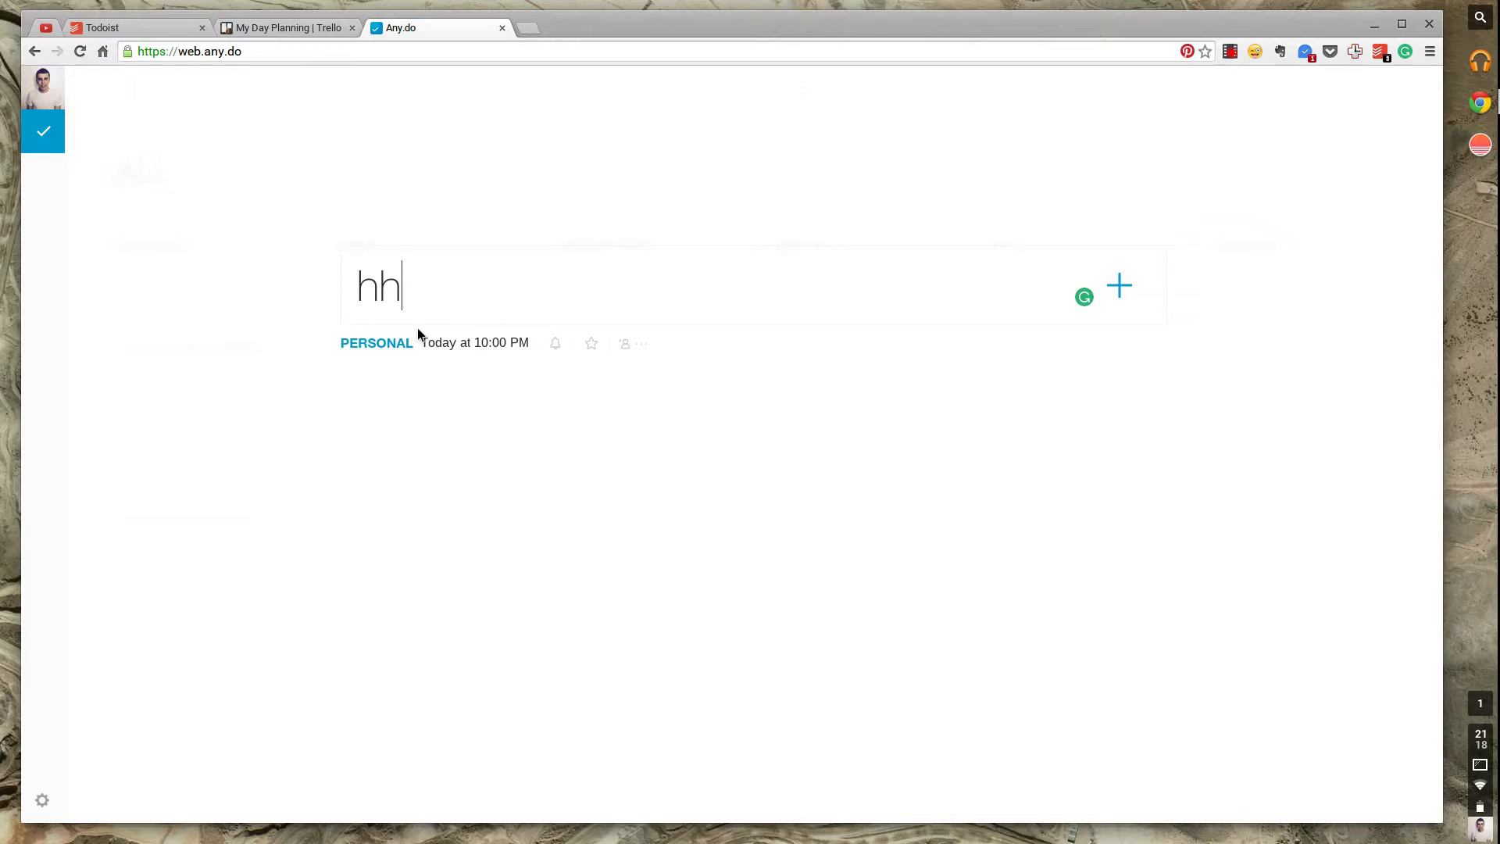
{"action": "key", "text": "Return"}
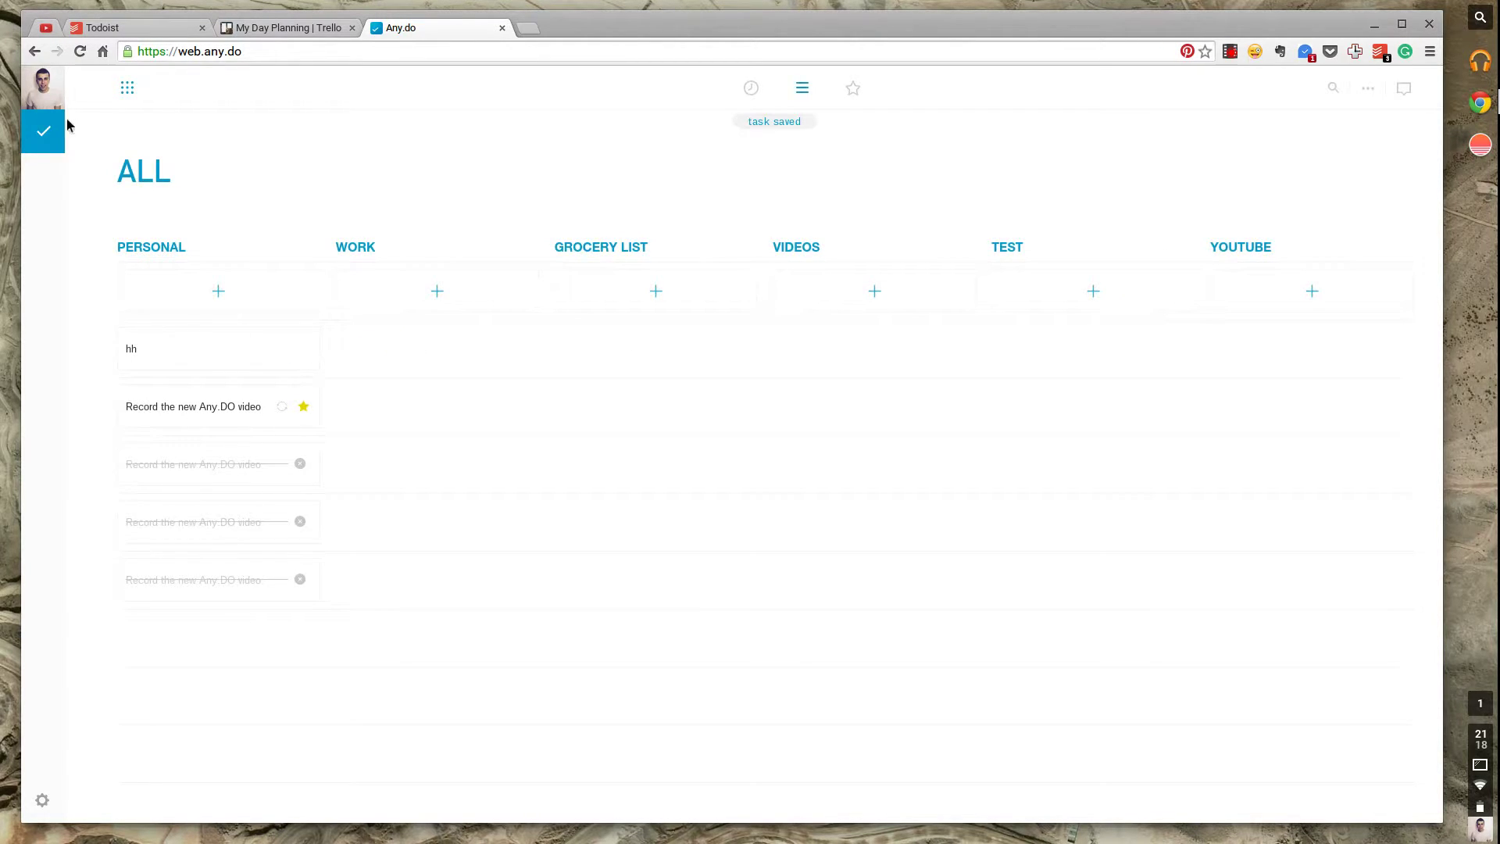
Step: Switch the app to the black theme in Settings
{"action": "left_click", "coordinate": [45, 103]}
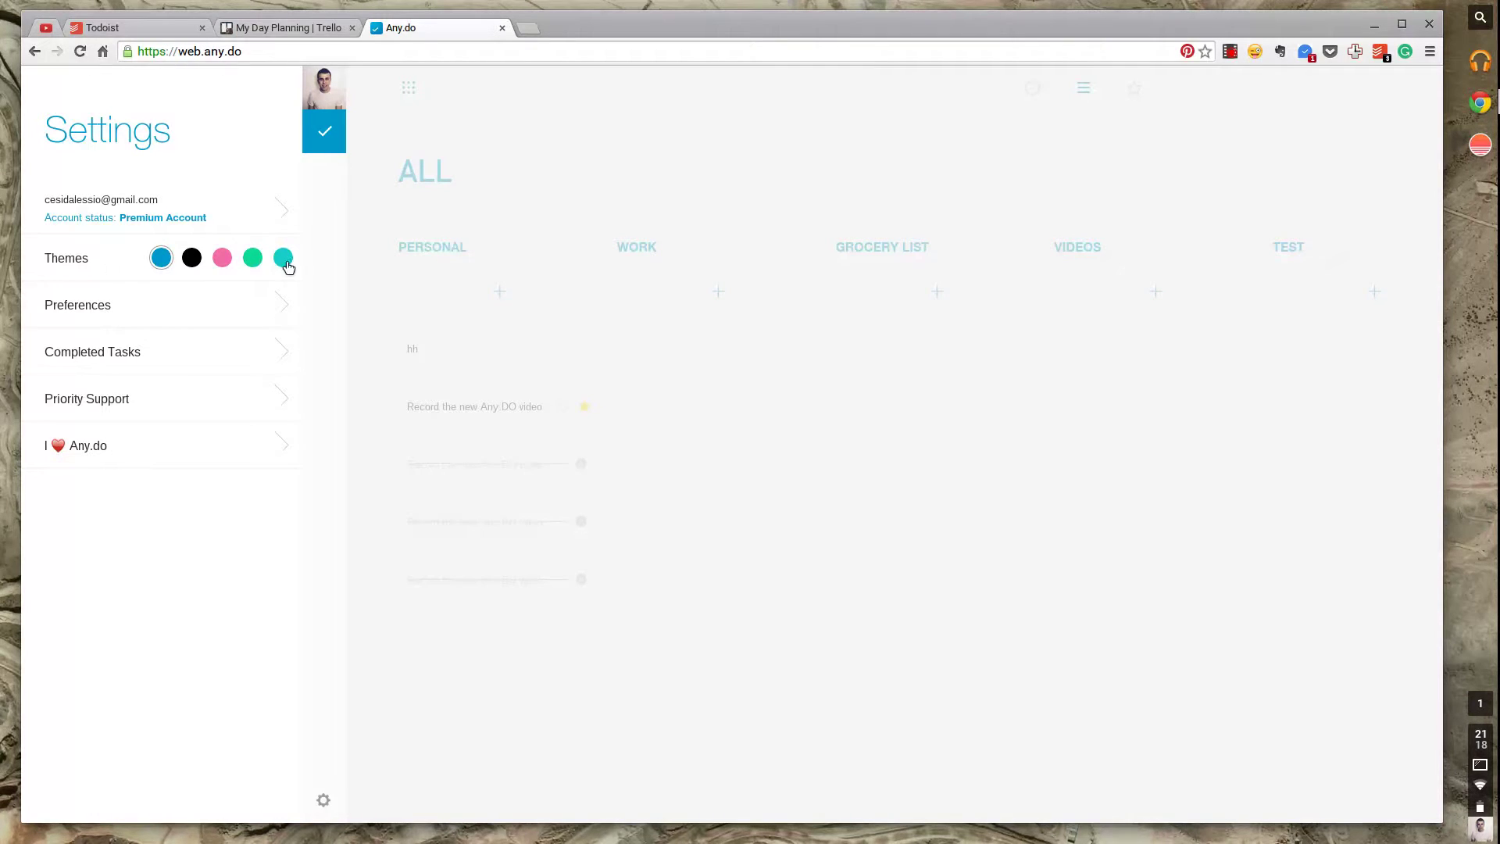
{"action": "left_click", "coordinate": [192, 258]}
{"action": "left_click", "coordinate": [459, 213]}
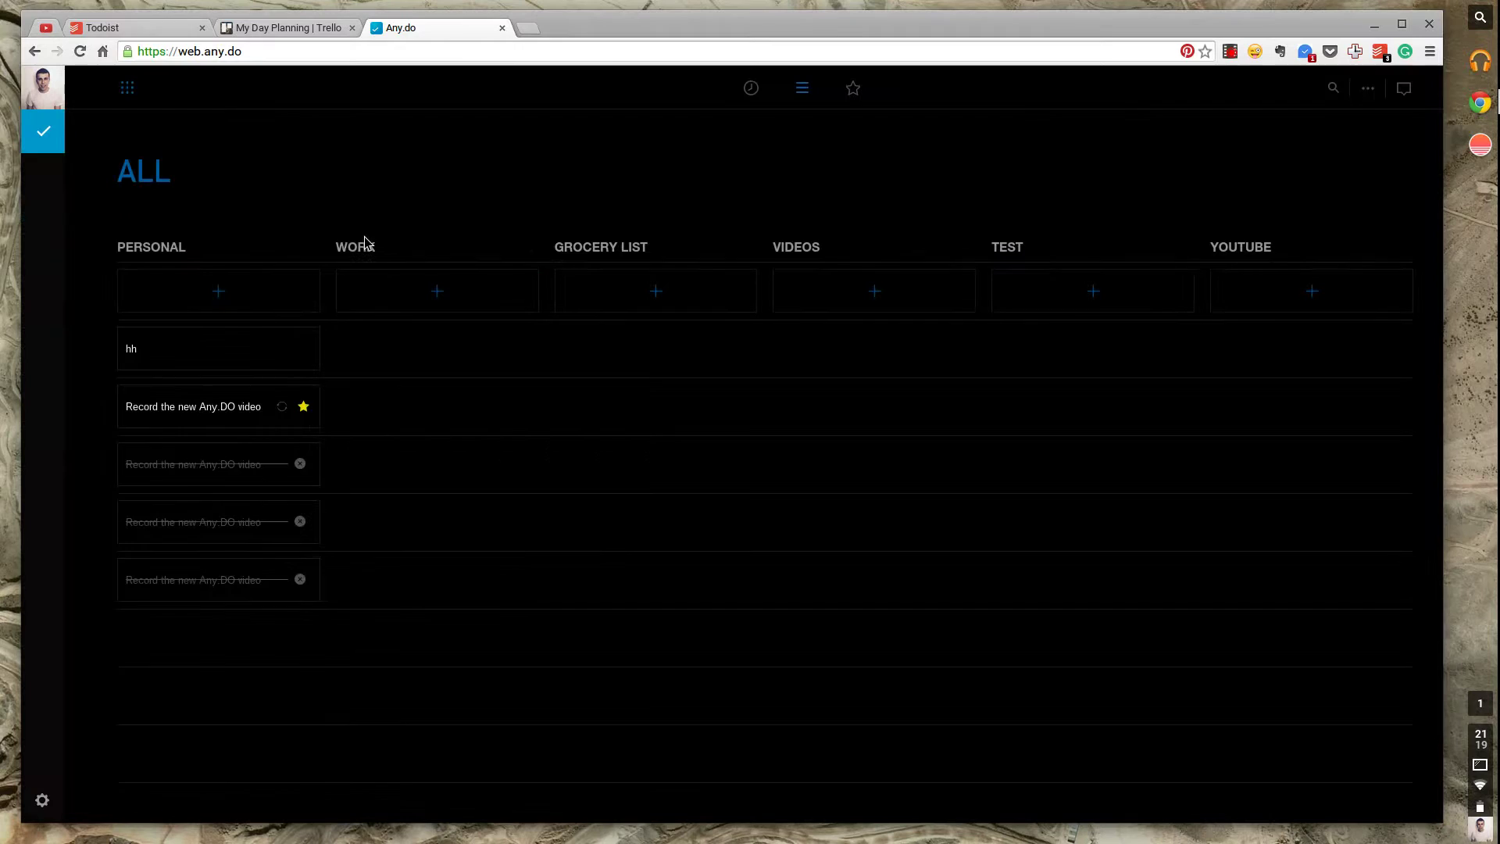
Step: Start and cancel a WORK task, then group tasks by due date, then by priority
{"action": "left_click", "coordinate": [433, 295]}
{"action": "left_click", "coordinate": [339, 186]}
{"action": "left_click", "coordinate": [754, 89]}
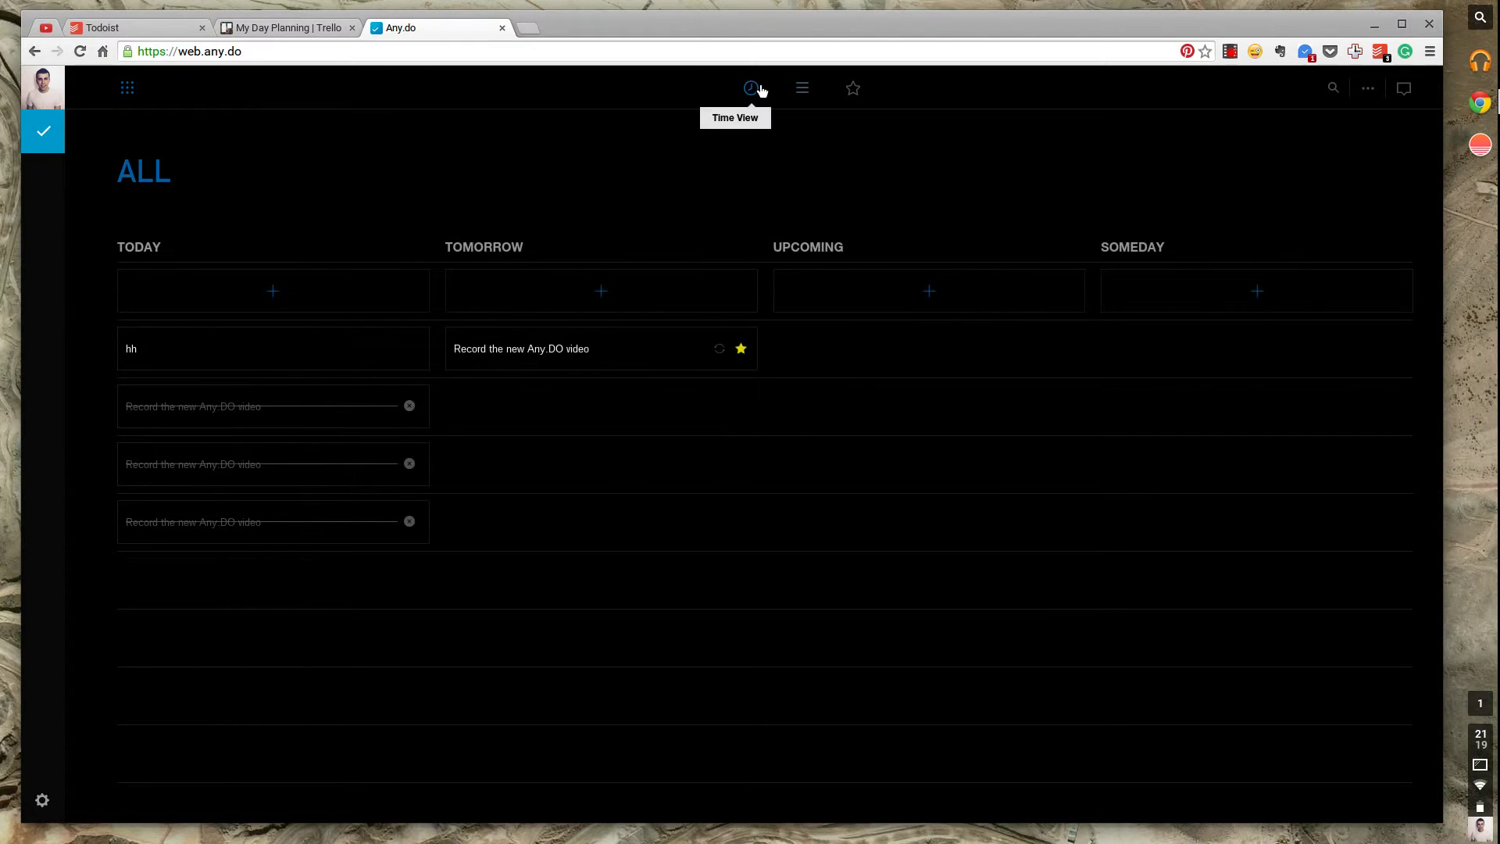
{"action": "left_click", "coordinate": [852, 90]}
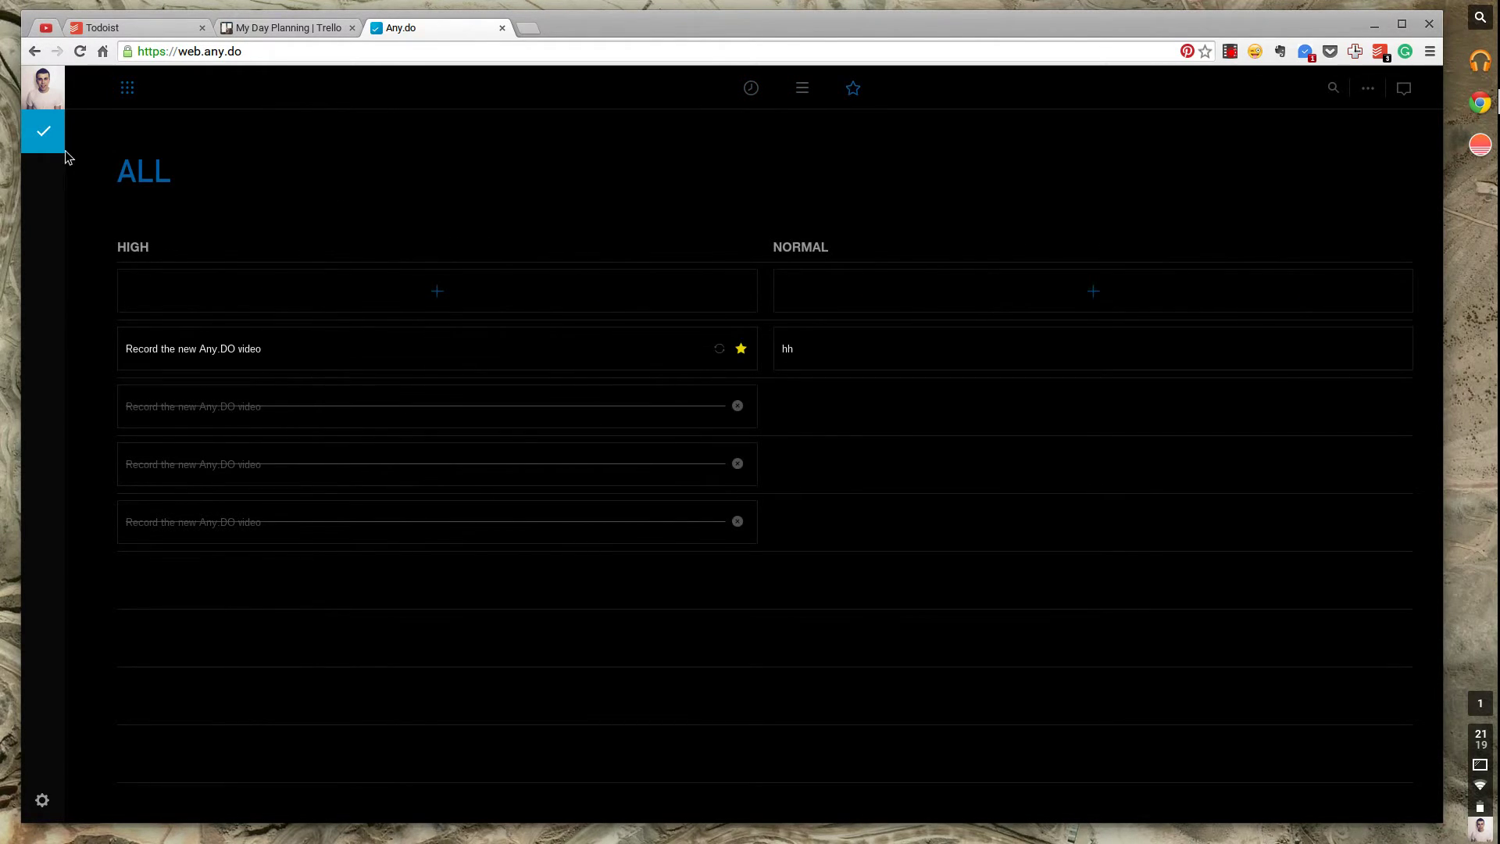
Step: Try the pink theme, regroup tasks by list, and return to the home dashboard
{"action": "left_click", "coordinate": [43, 88]}
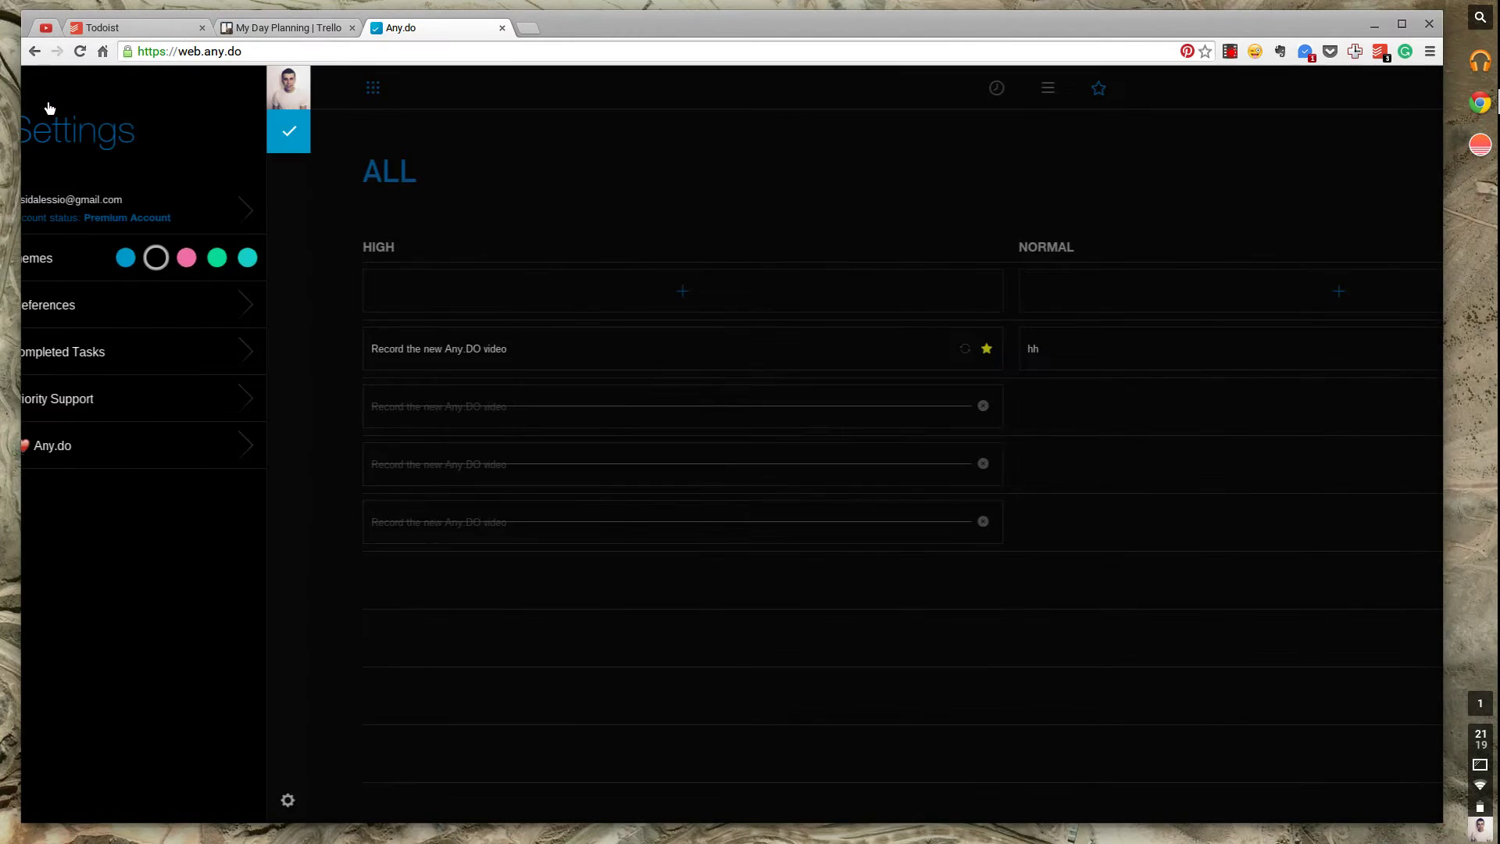
{"action": "left_click", "coordinate": [222, 257]}
{"action": "left_click", "coordinate": [440, 208]}
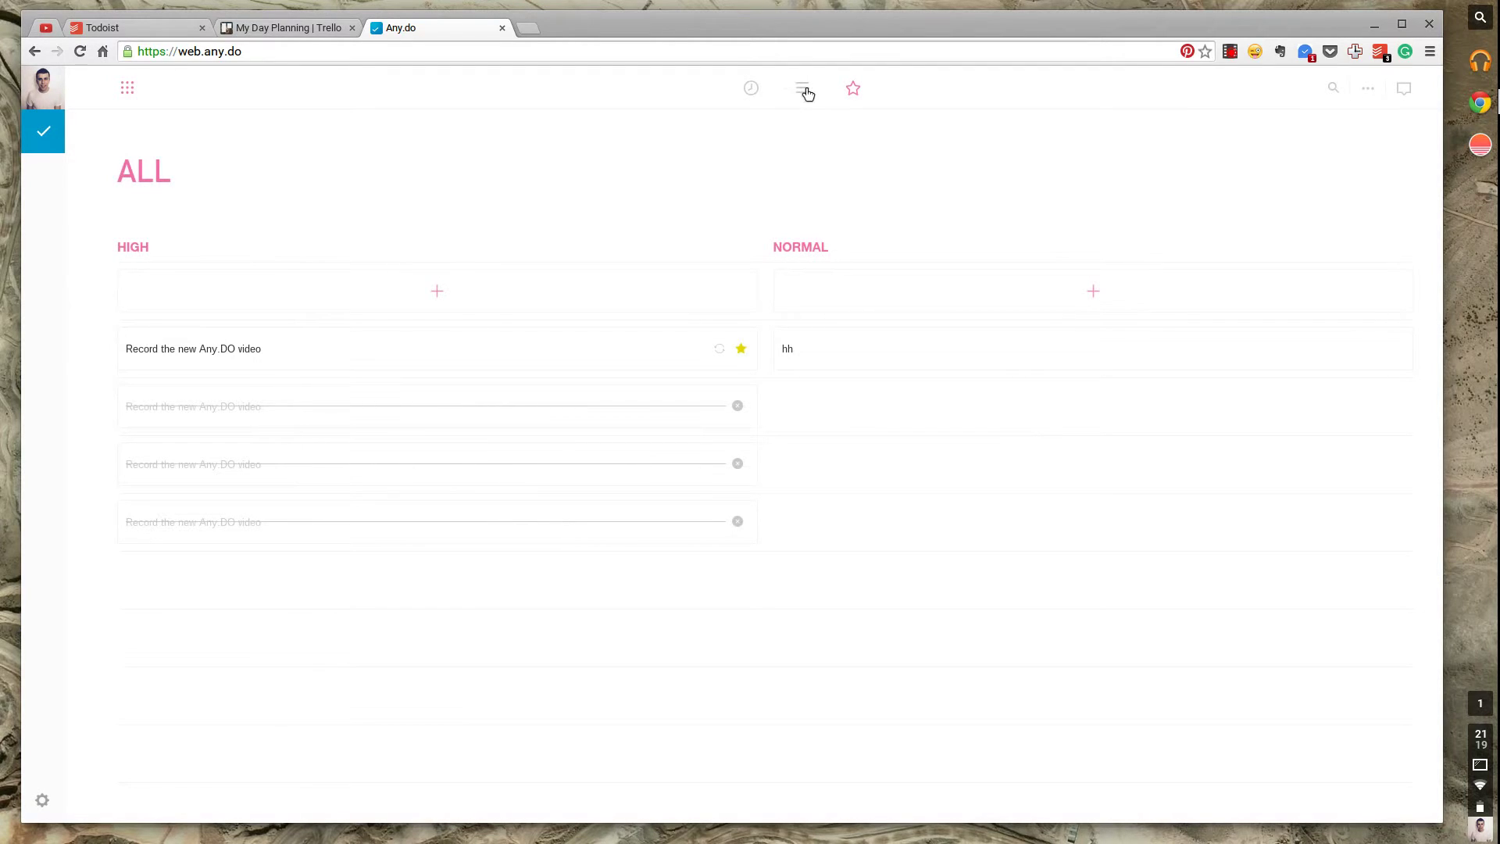
{"action": "left_click", "coordinate": [804, 91]}
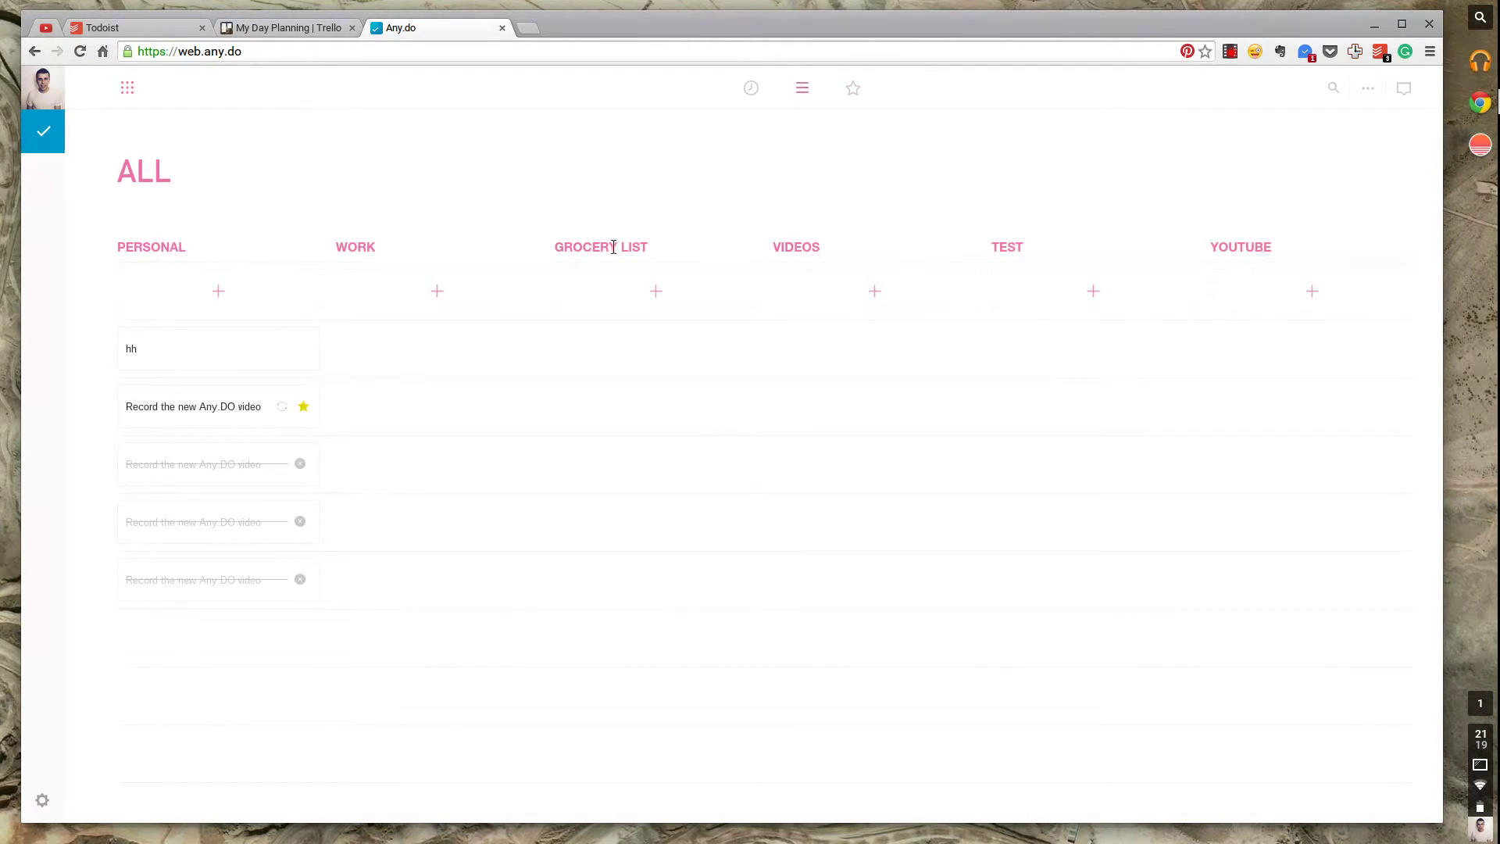
{"action": "left_click", "coordinate": [128, 91]}
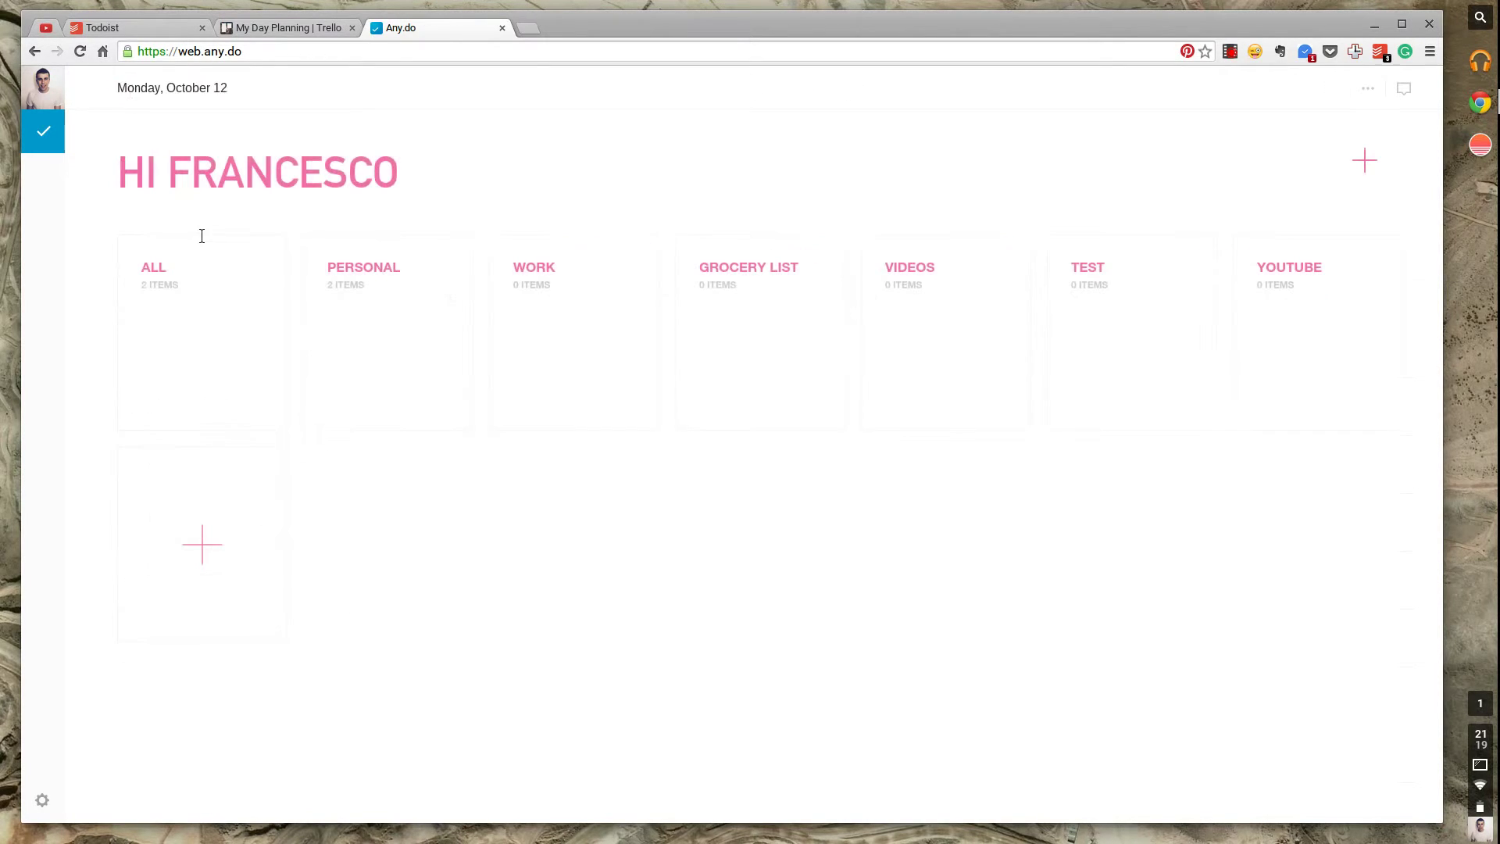
Step: Try the green theme, then settle on the turquoise theme
{"action": "left_click", "coordinate": [44, 98]}
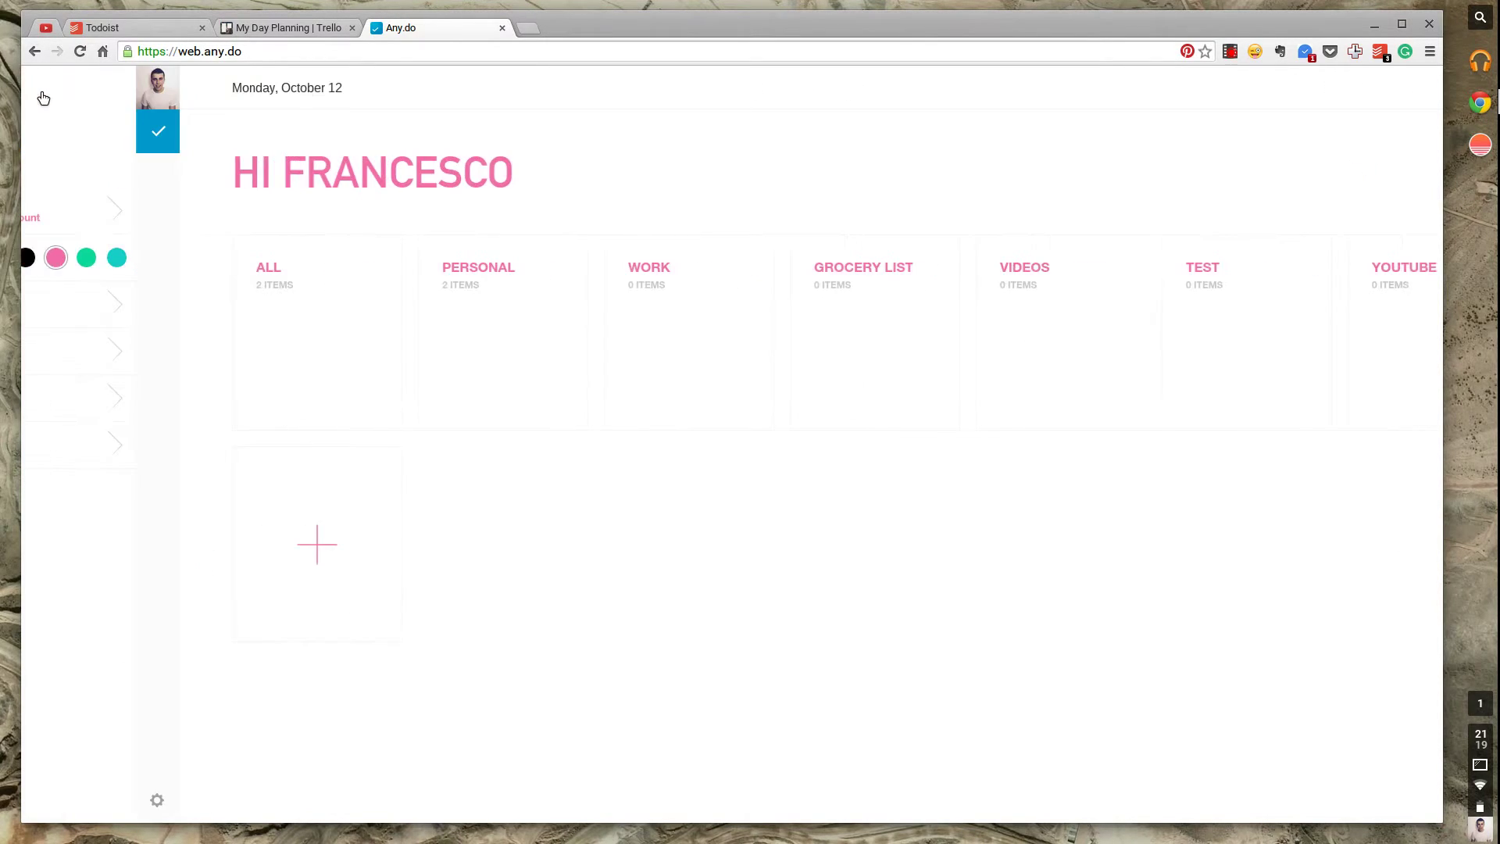
{"action": "left_click", "coordinate": [252, 258]}
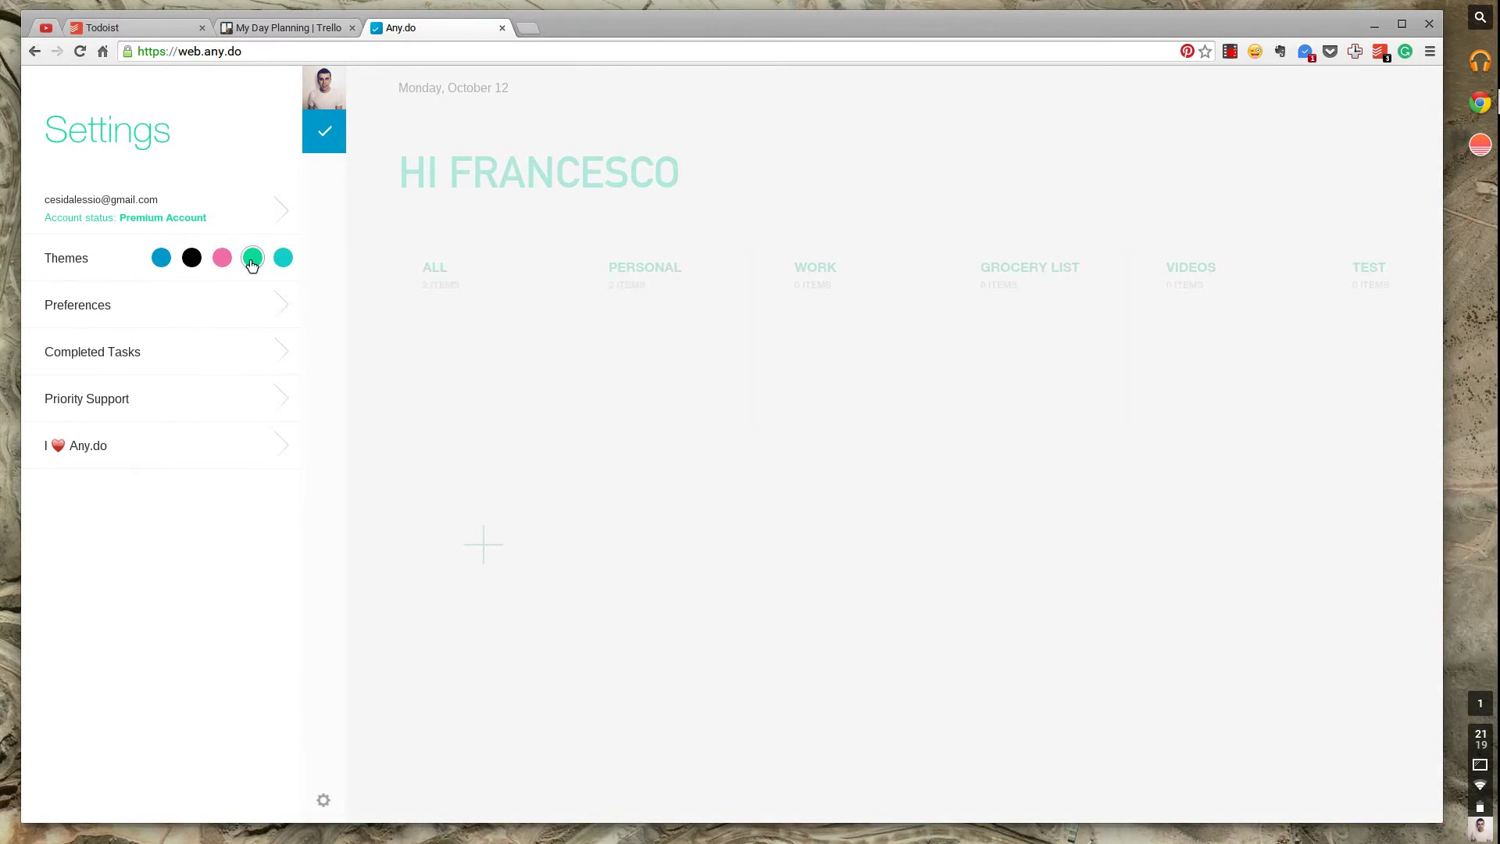
{"action": "left_click", "coordinate": [373, 212]}
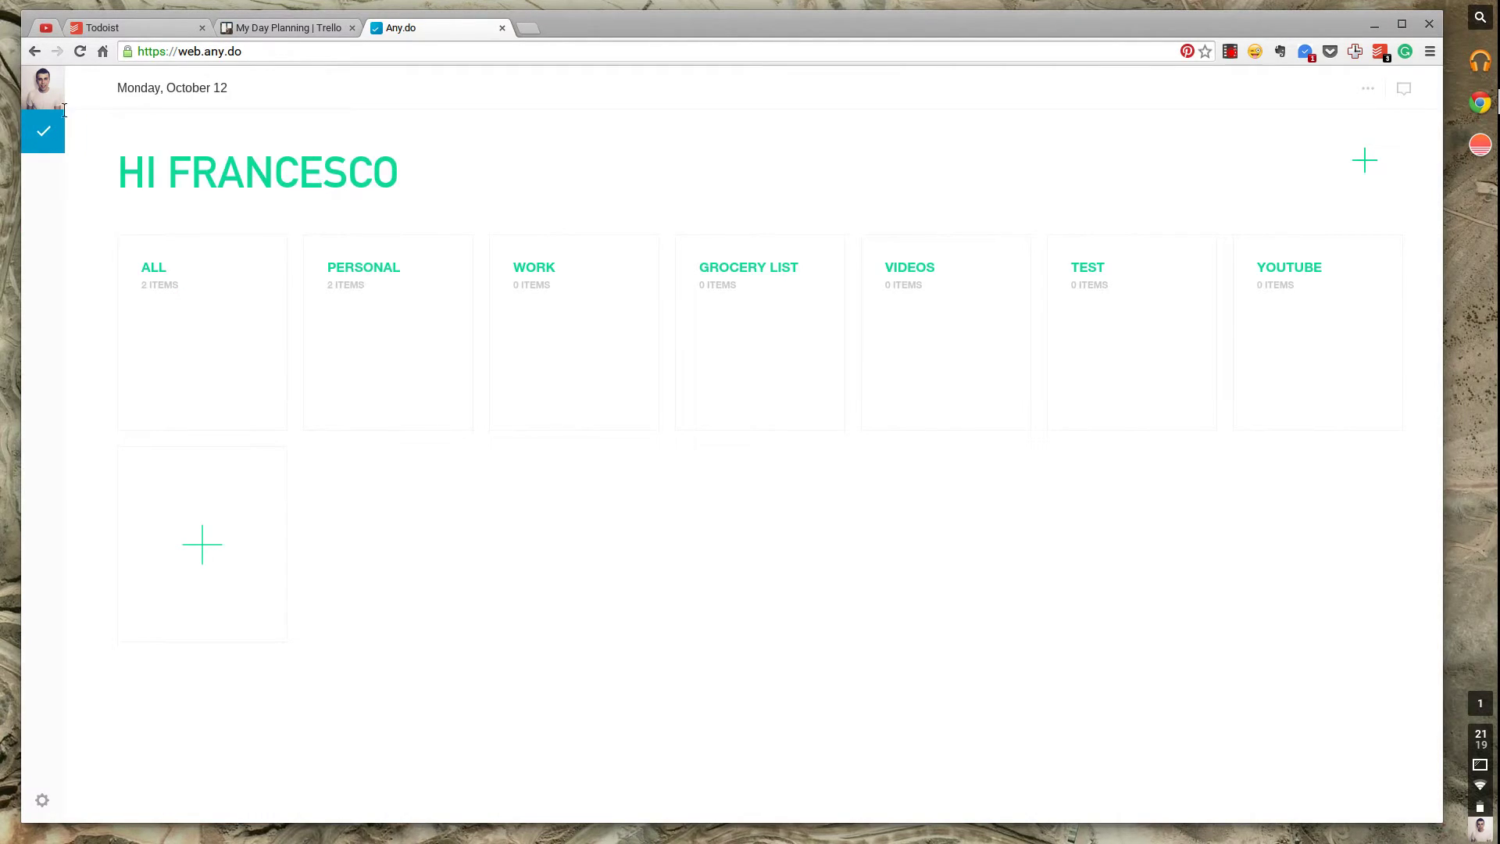
{"action": "left_click", "coordinate": [48, 103]}
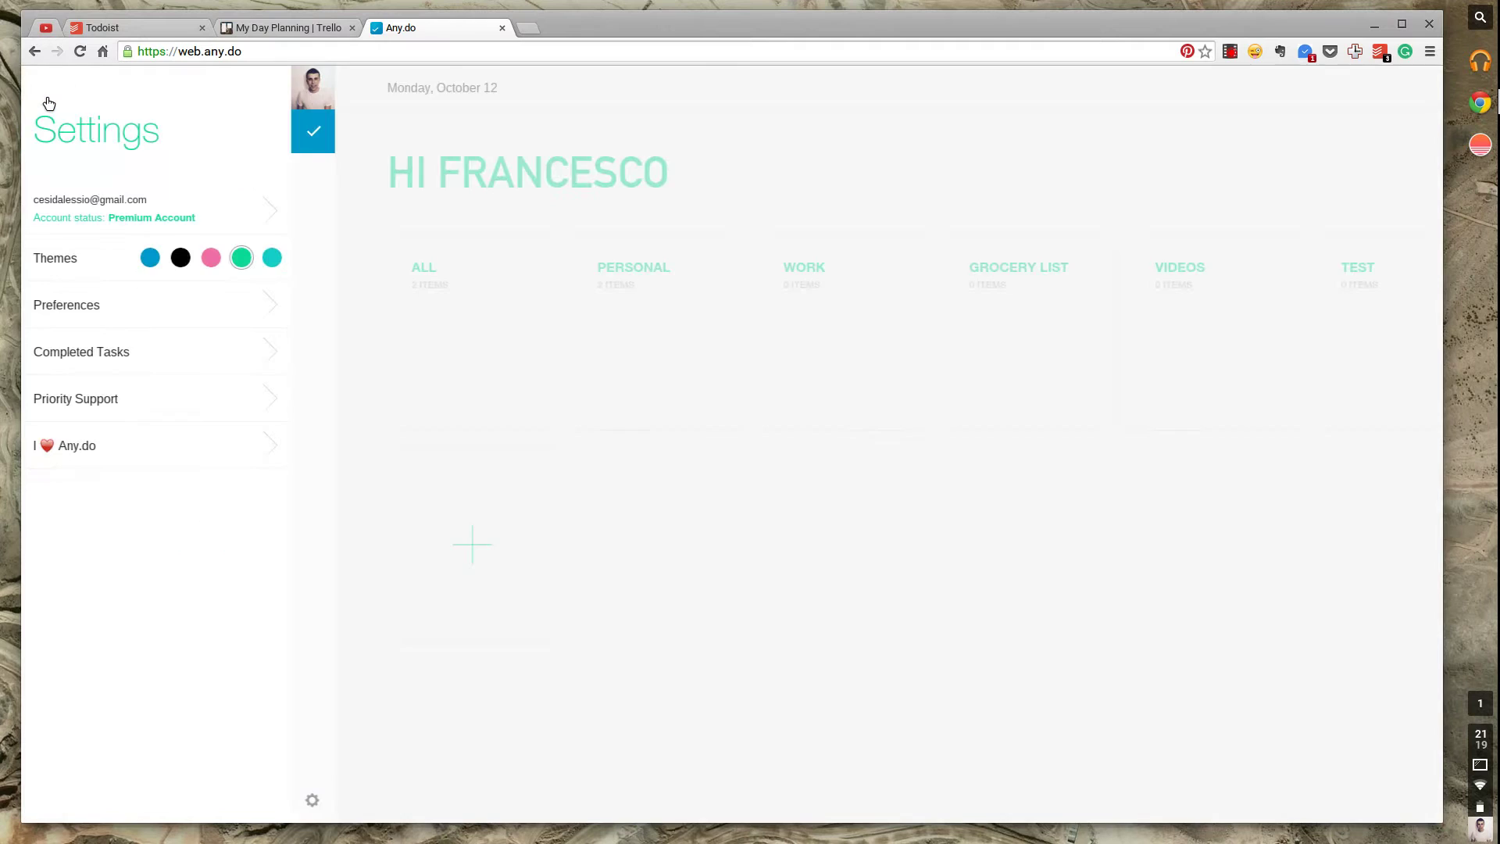
{"action": "left_click", "coordinate": [368, 183]}
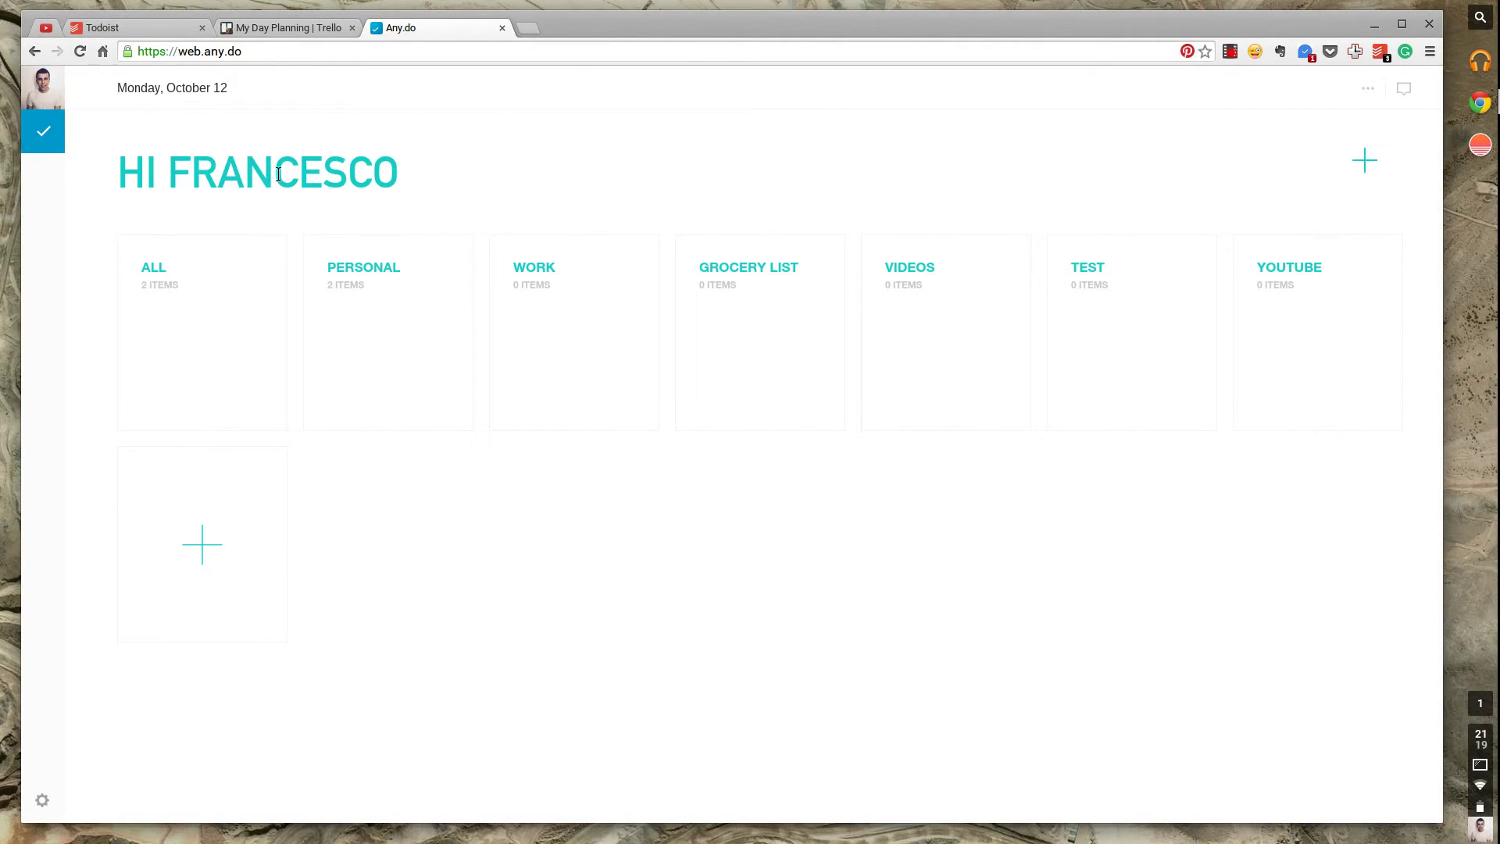
Step: Open the WORK list and change the theme from teal to blue in Settings
{"action": "left_click", "coordinate": [538, 268]}
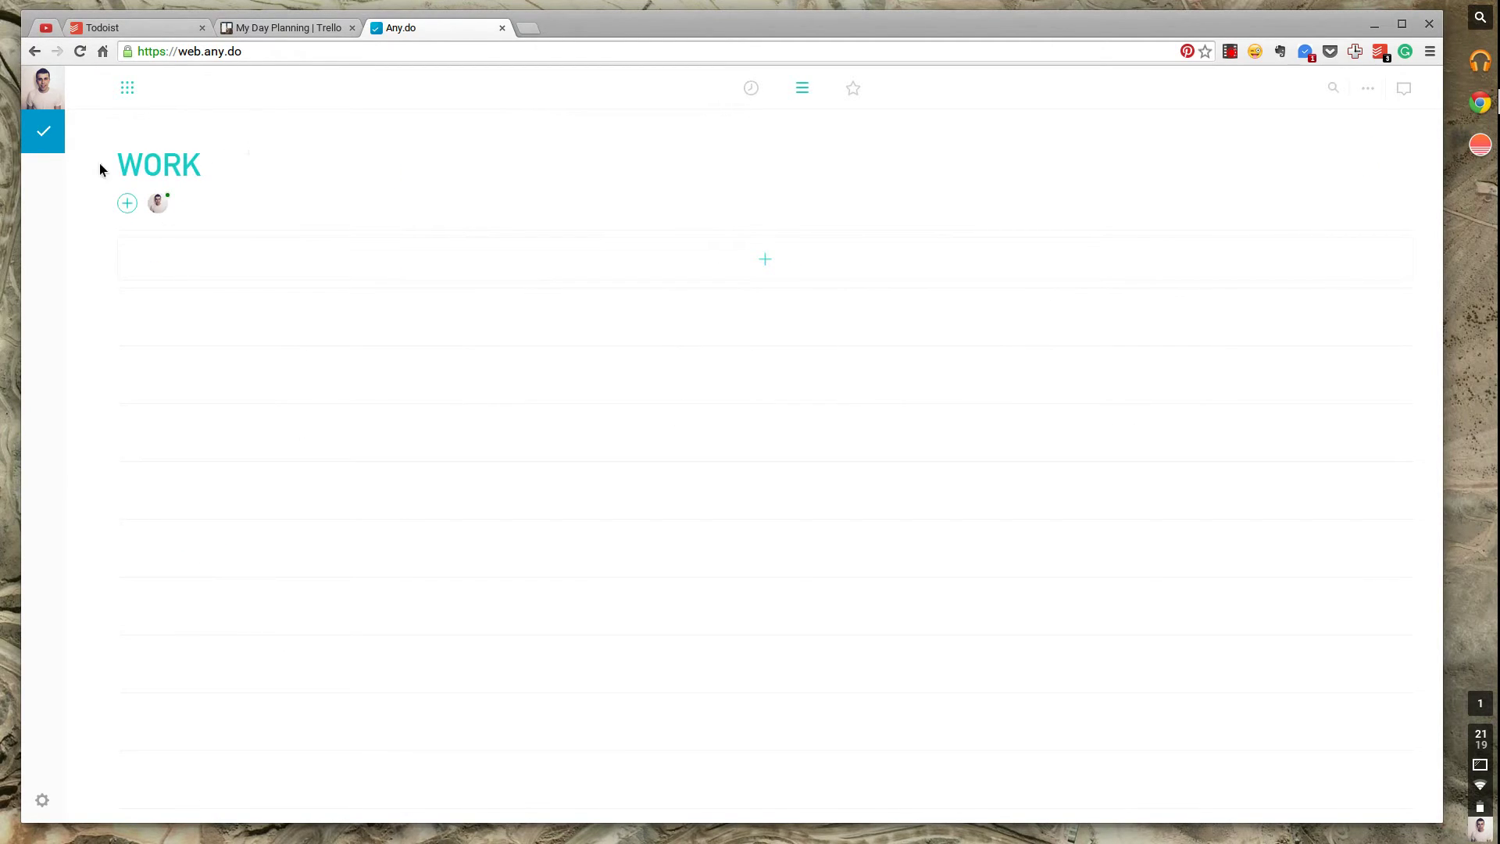
{"action": "left_click", "coordinate": [44, 86]}
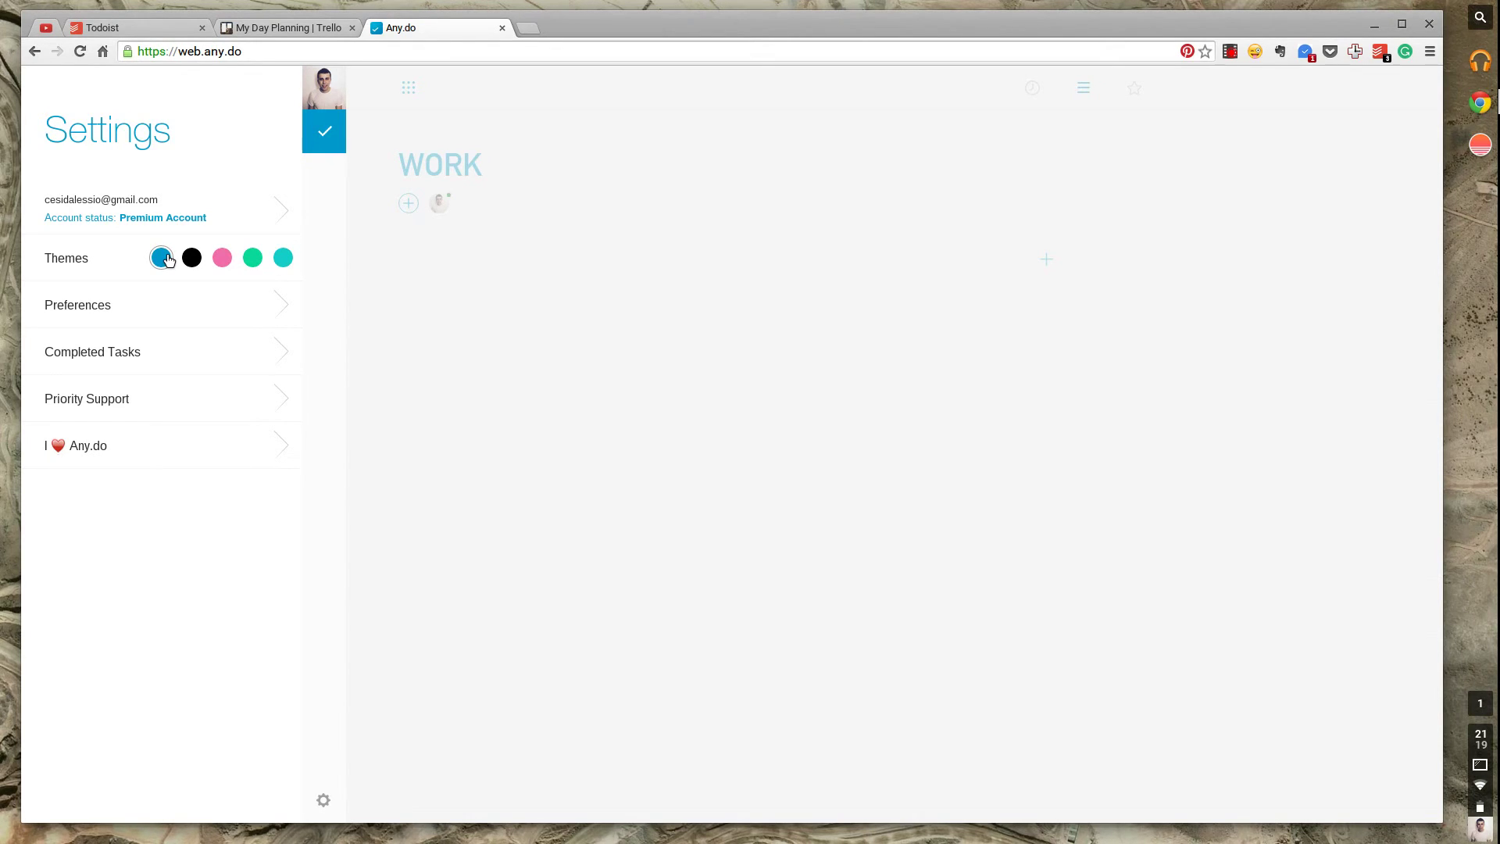
{"action": "left_click", "coordinate": [559, 428]}
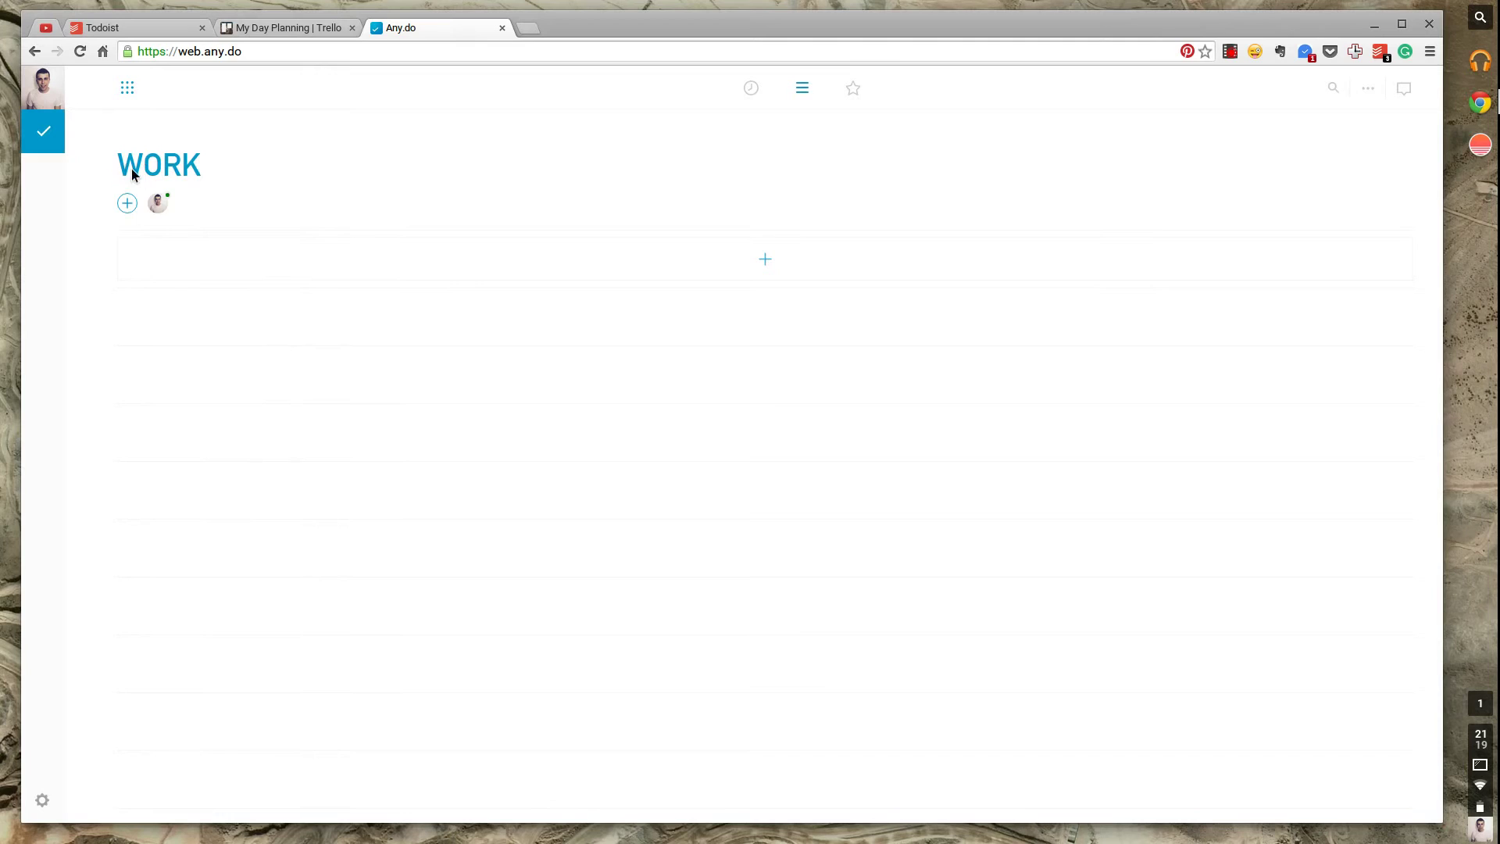
Step: Go back to the Main View dashboard showing all seven blue list cards
{"action": "left_click", "coordinate": [128, 90]}
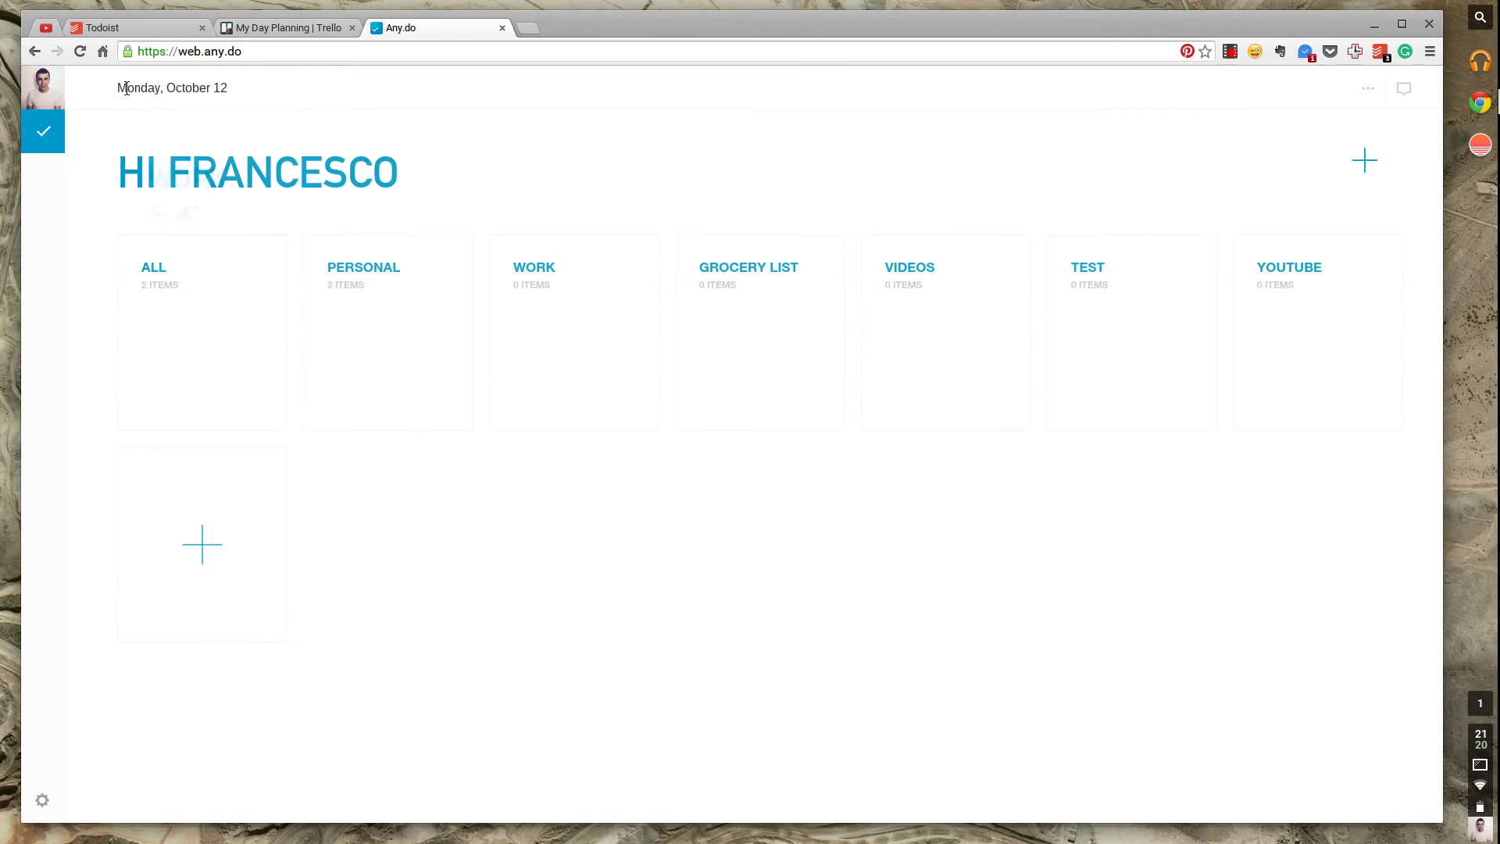